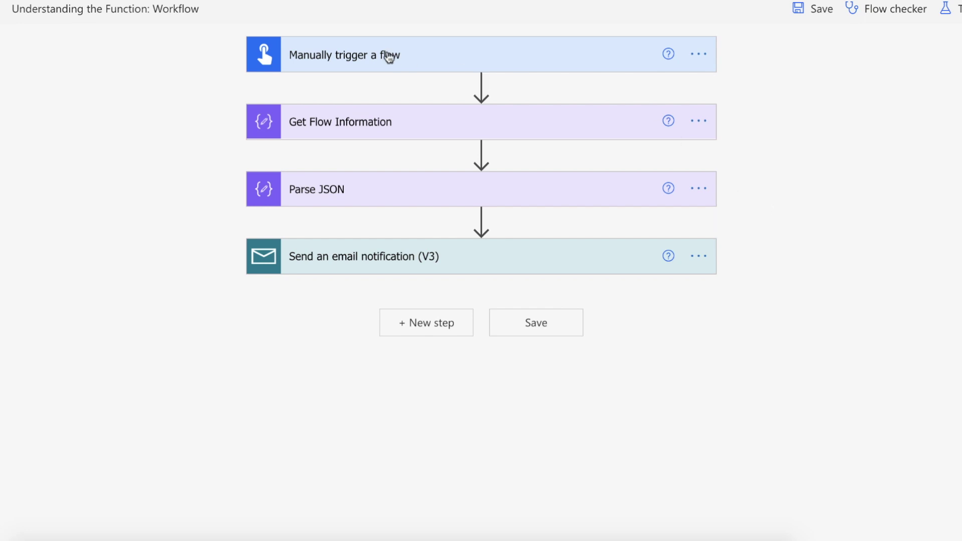
Step: Confirm Get Flow Information takes workflow() as input and expand the Parse JSON step
click(427, 131)
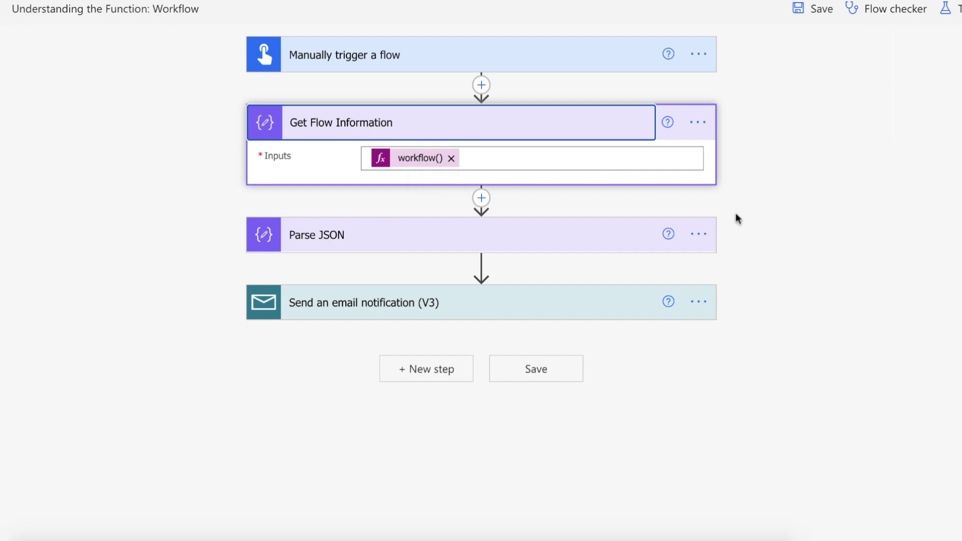
click(604, 247)
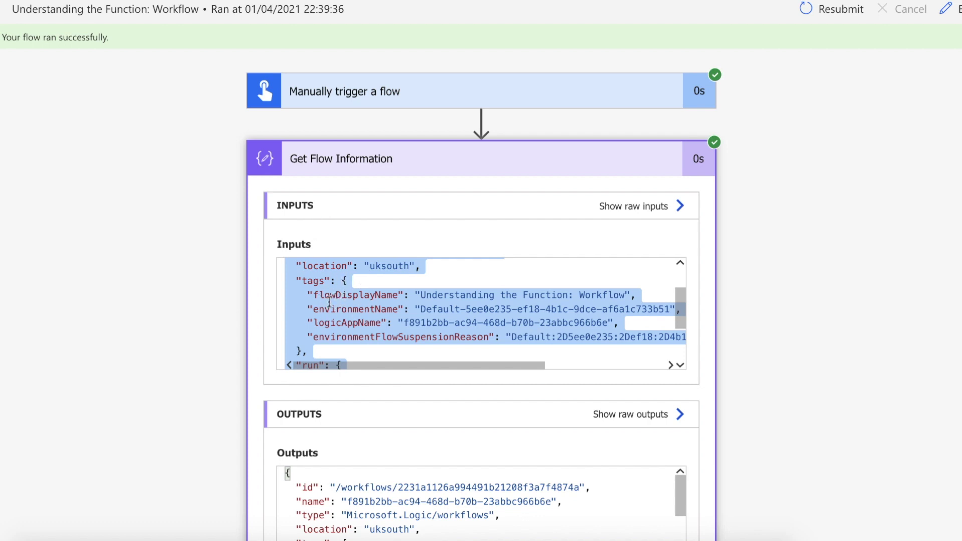
Step: Review the Parse JSON content and sample-payload schema box without changes, then collapse the step
click(395, 473)
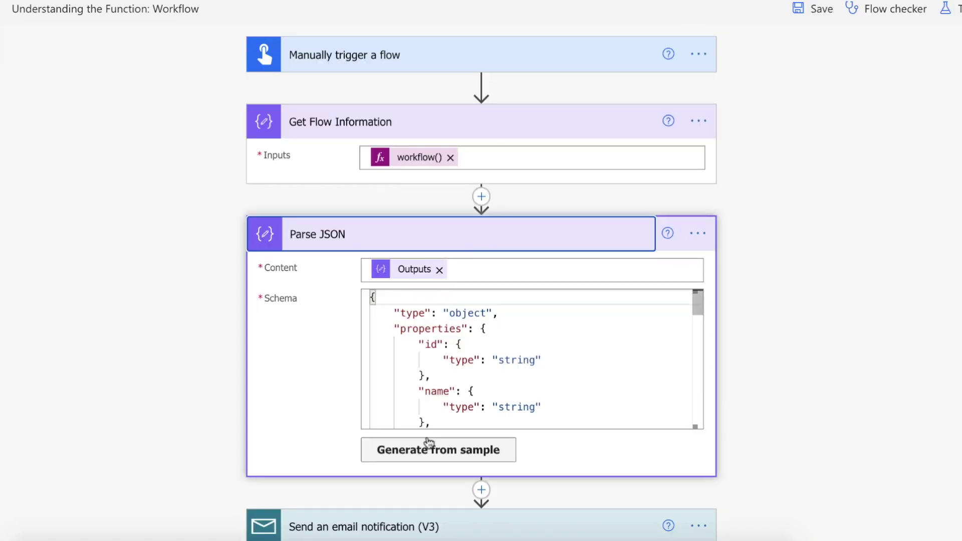
click(420, 453)
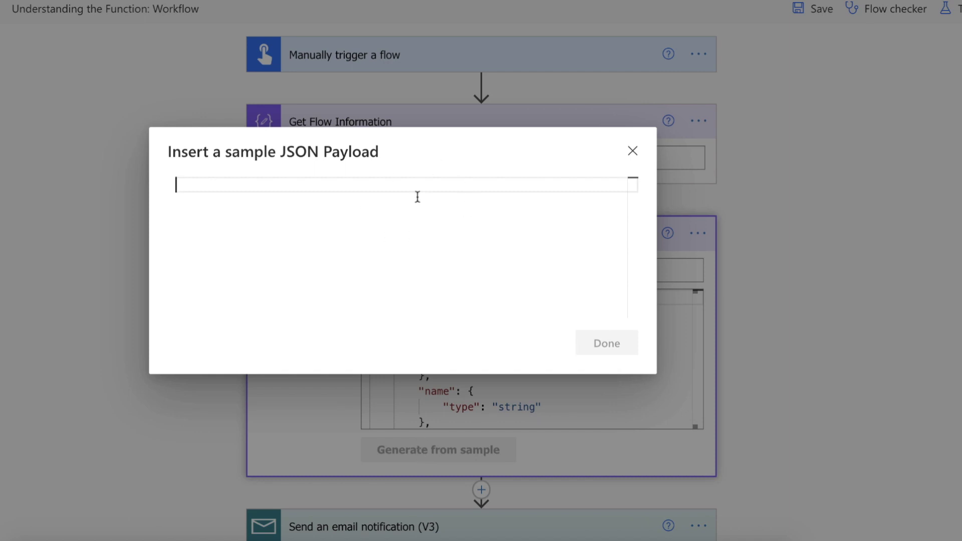
click(633, 148)
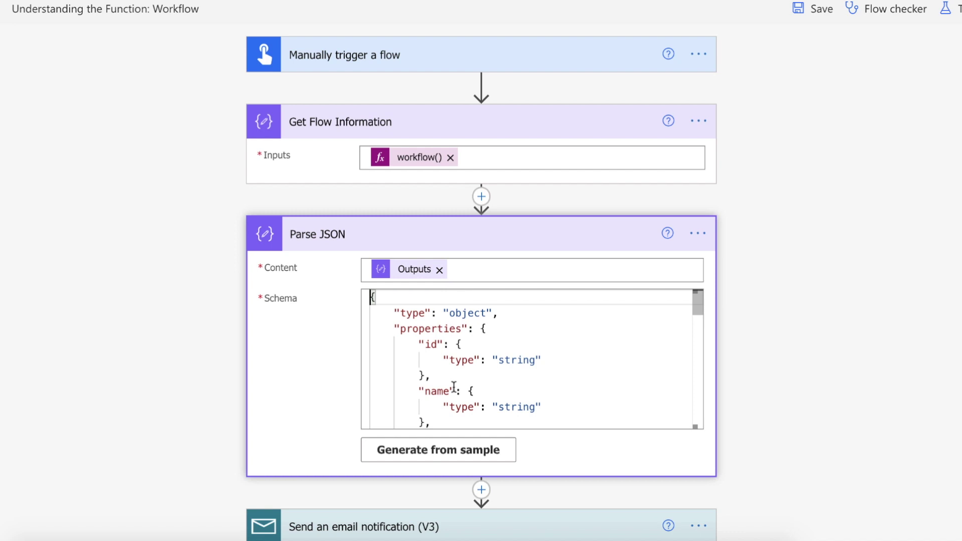
click(557, 237)
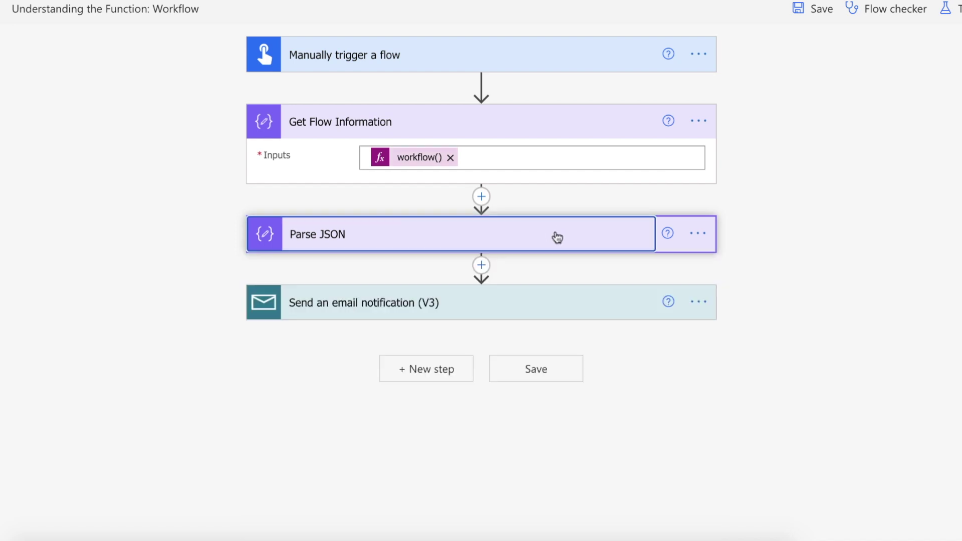
Step: Inspect the email step's Subject and Body, using flowDisplayName and environmentName from Parse JSON
click(568, 314)
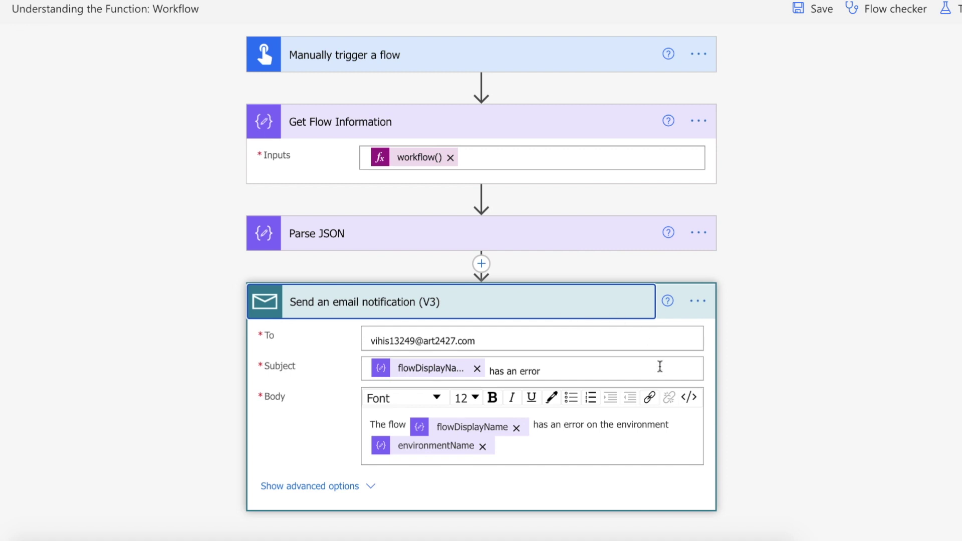
click(593, 129)
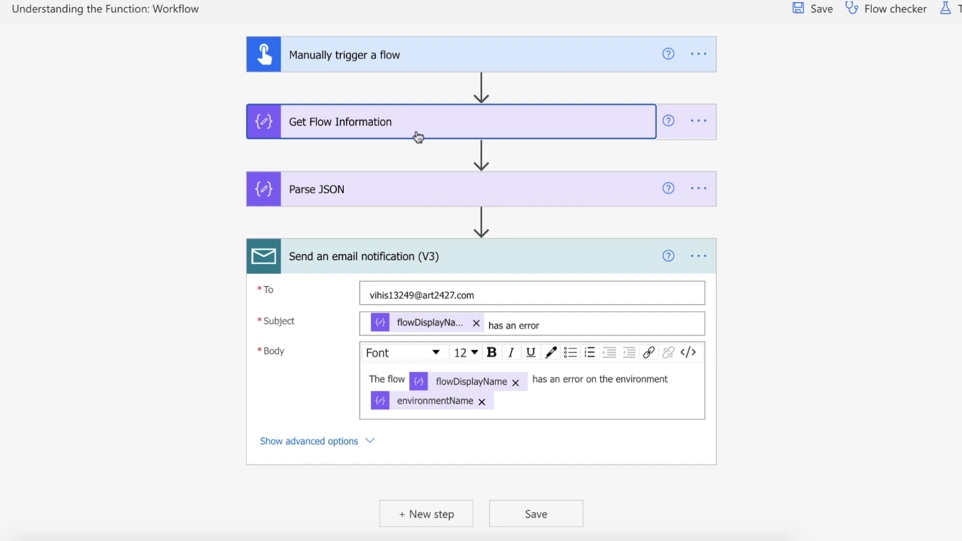
click(573, 316)
scroll(605, 327, down, 1)
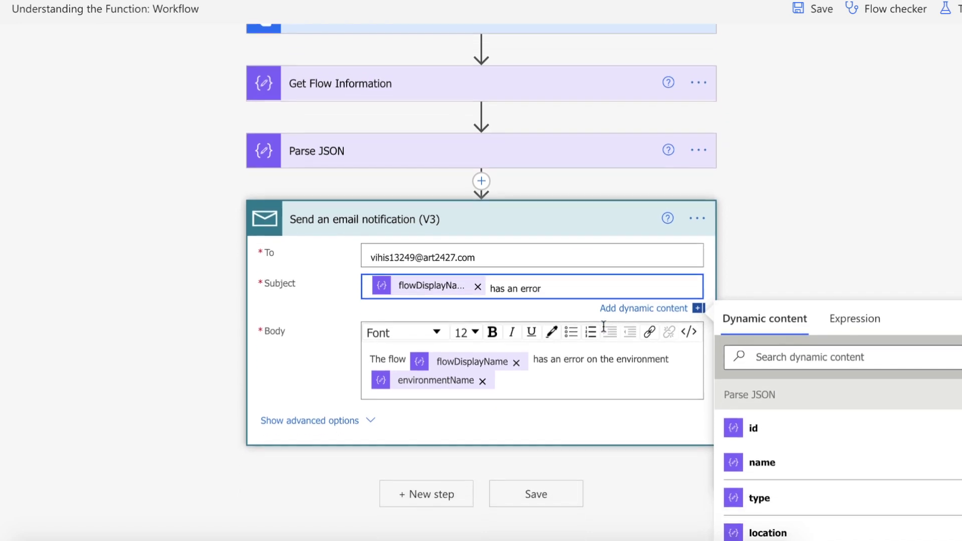
scroll(604, 326, down, 1)
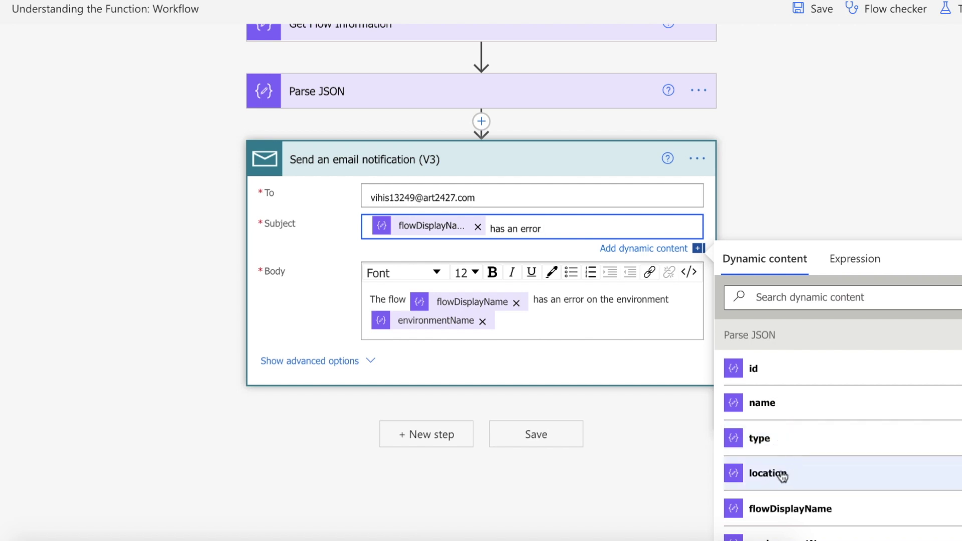
scroll(787, 476, down, 1)
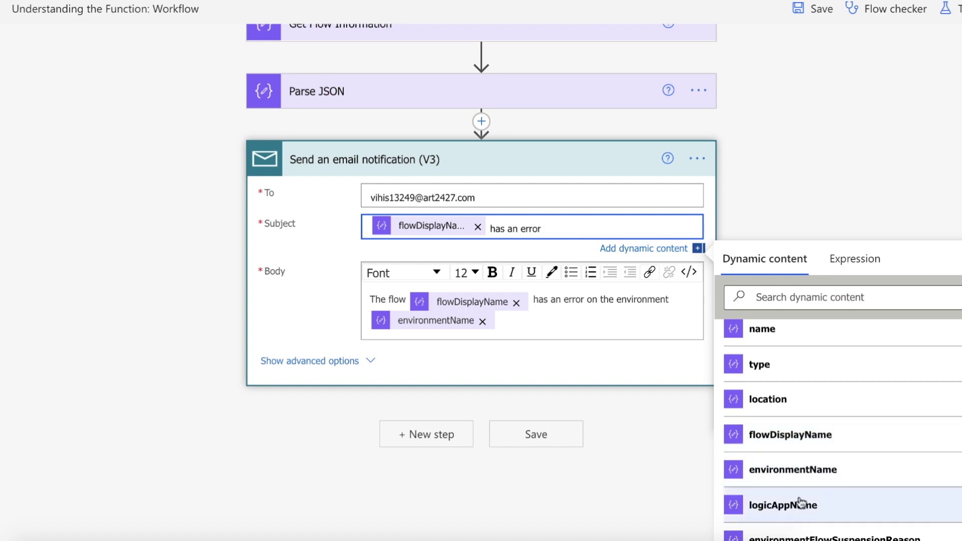
scroll(801, 503, down, 1)
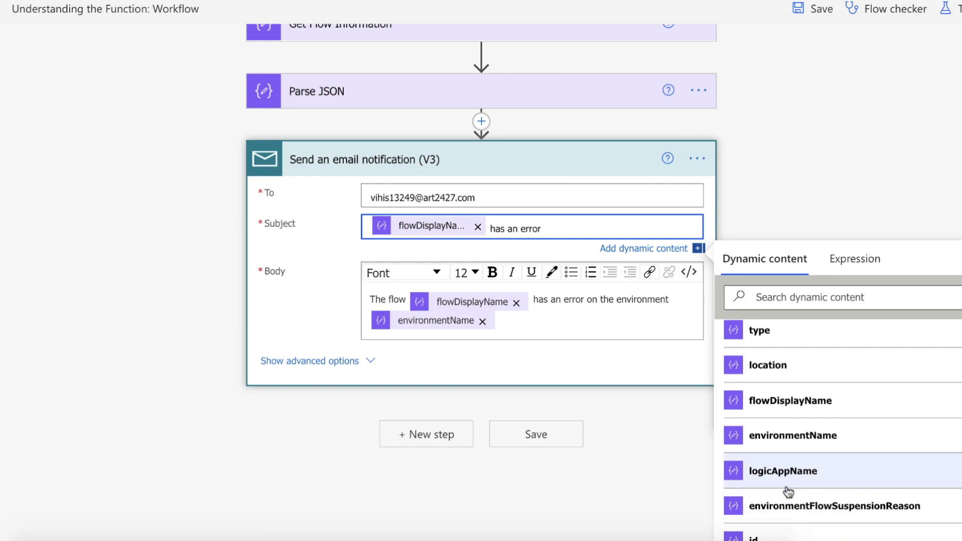
scroll(799, 505, down, 2)
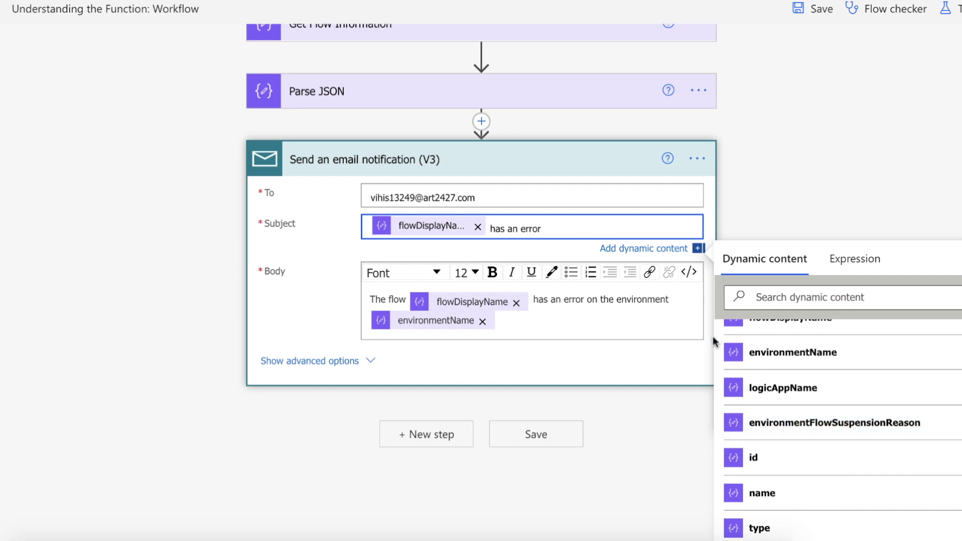
click(614, 327)
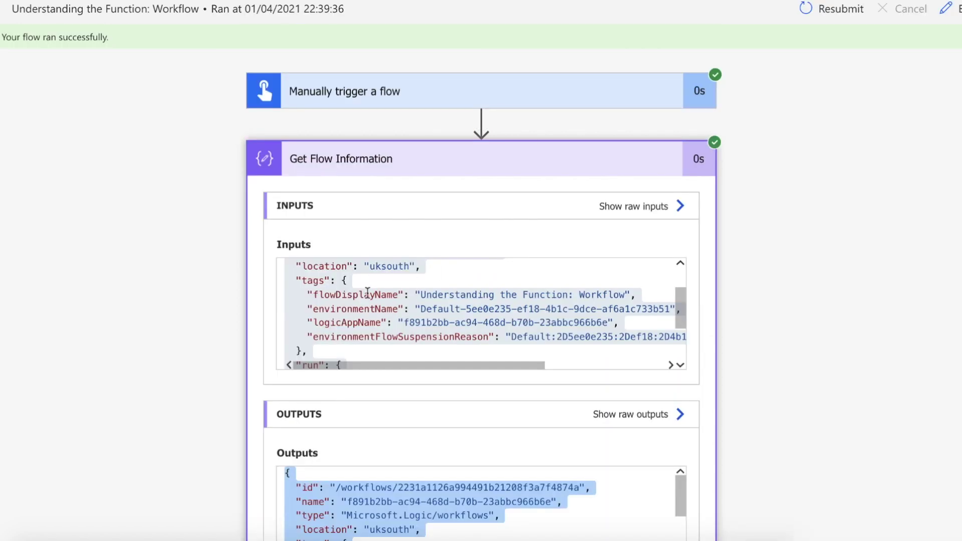
Step: Highlight the flowDisplayName key and its value in the run inputs, then return to the designer
double_click(331, 296)
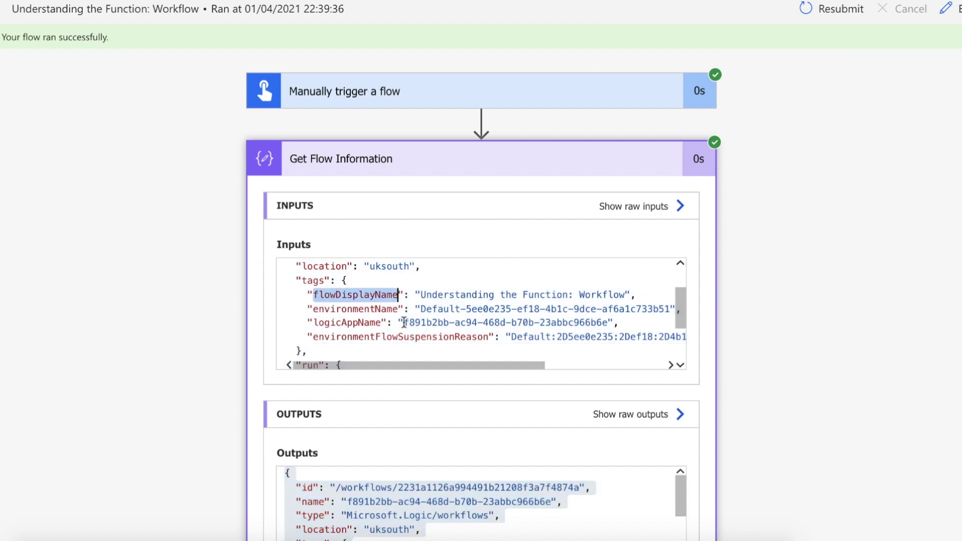
drag(421, 296, 625, 295)
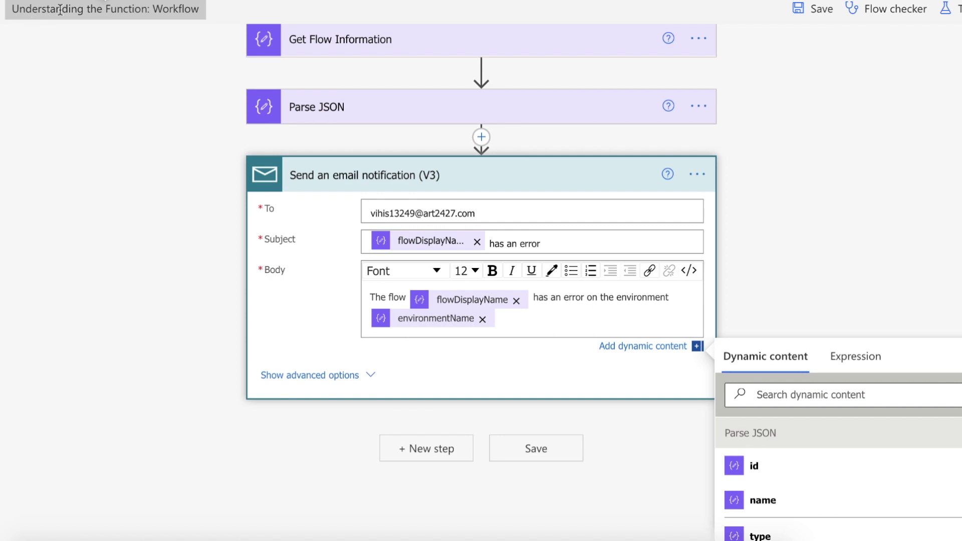
click(177, 77)
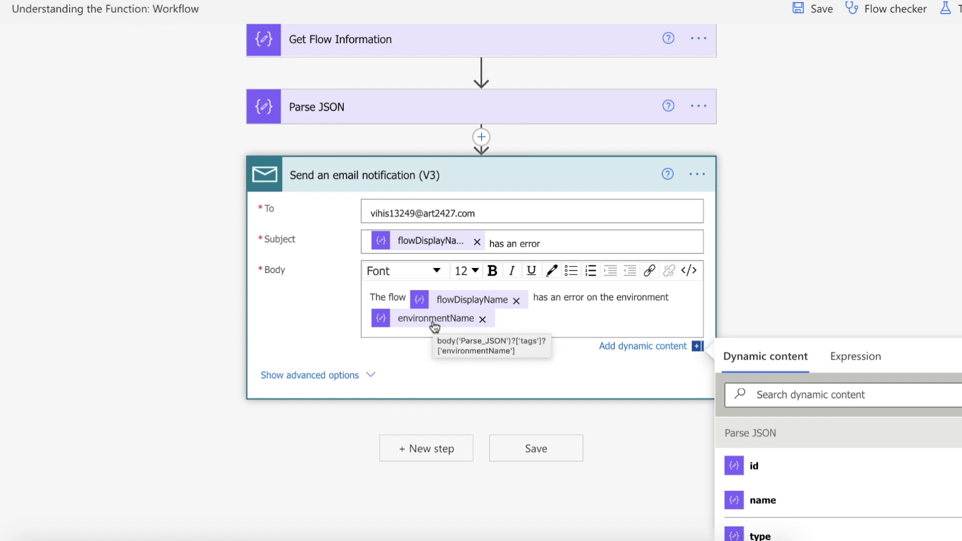
Step: Save and test-run the flow manually, then view the run results with all four steps successful
click(771, 244)
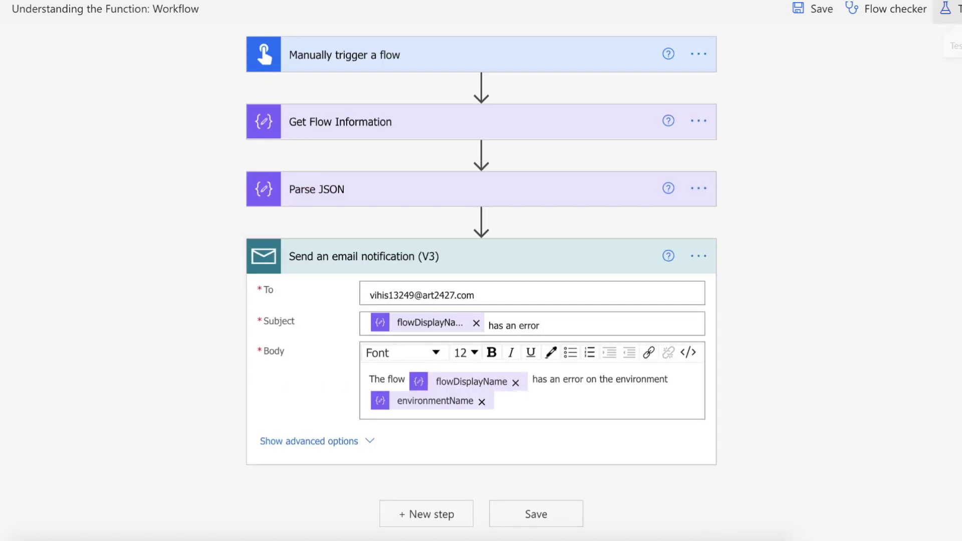
click(953, 10)
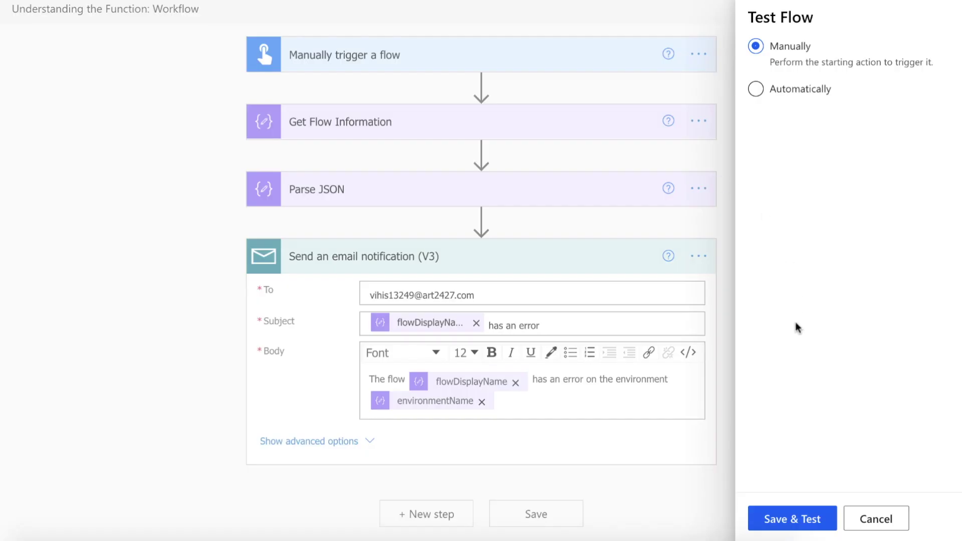
click(791, 518)
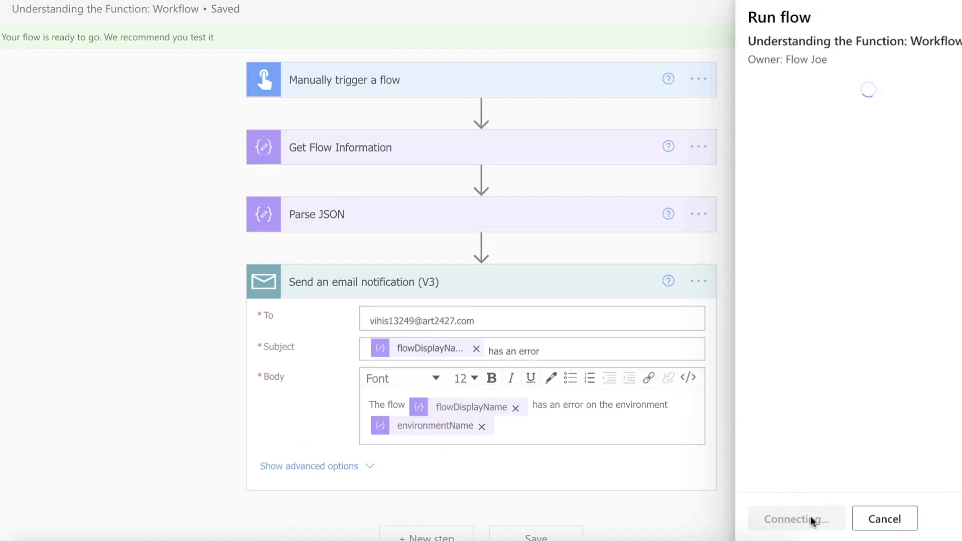
click(809, 521)
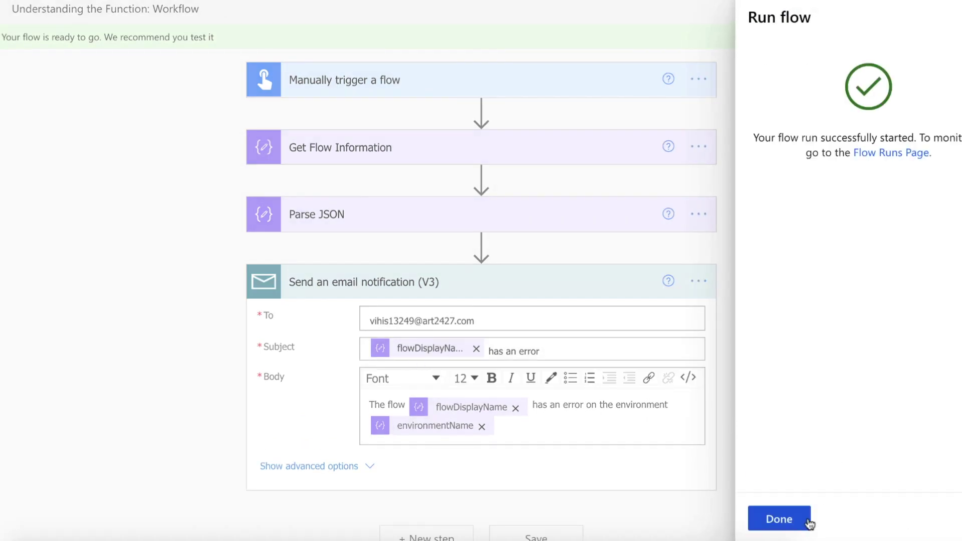
click(799, 521)
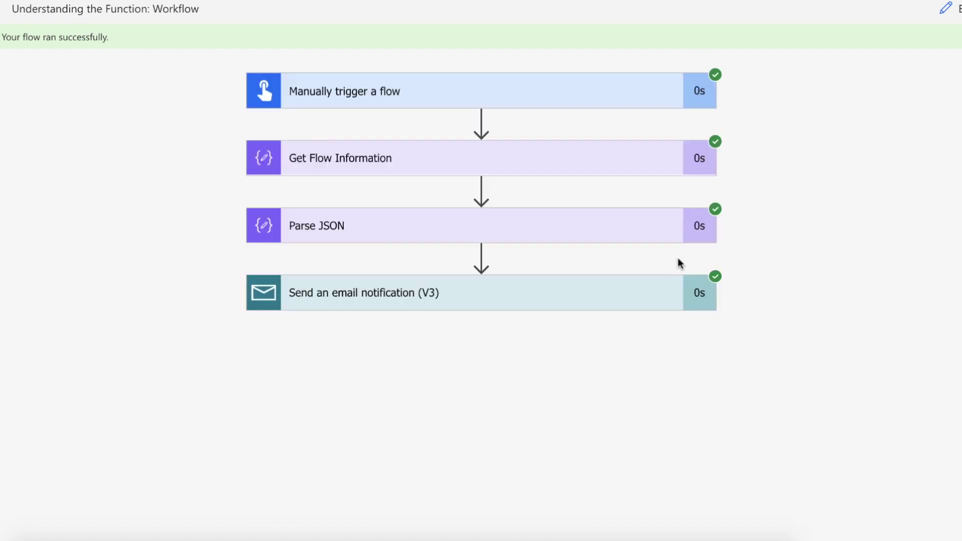
click(534, 165)
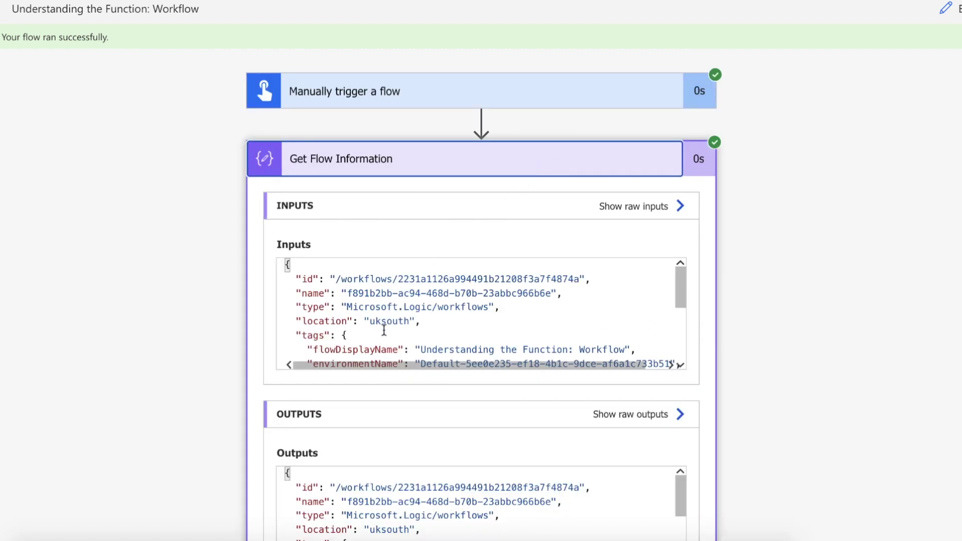
scroll(384, 331, down, 2)
scroll(358, 310, down, 1)
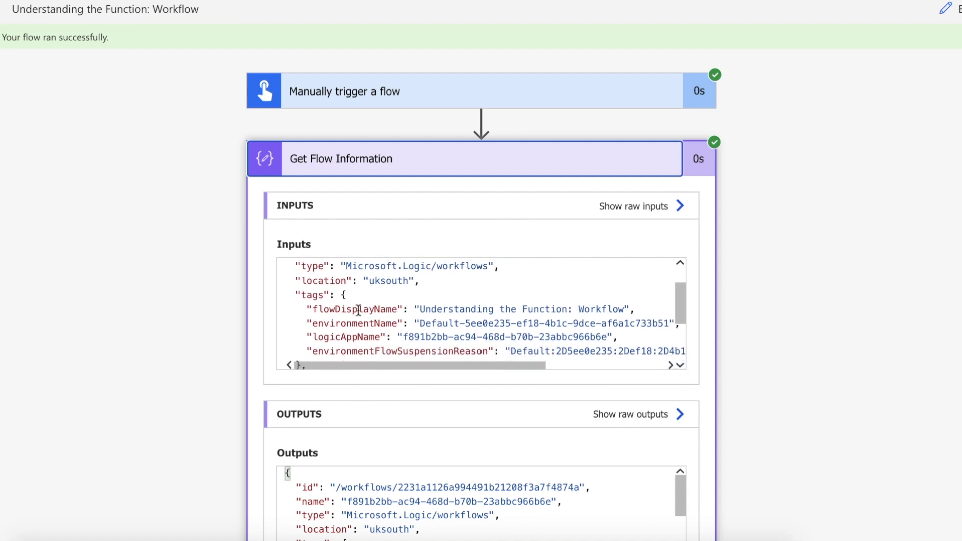
click(307, 295)
double_click(338, 307)
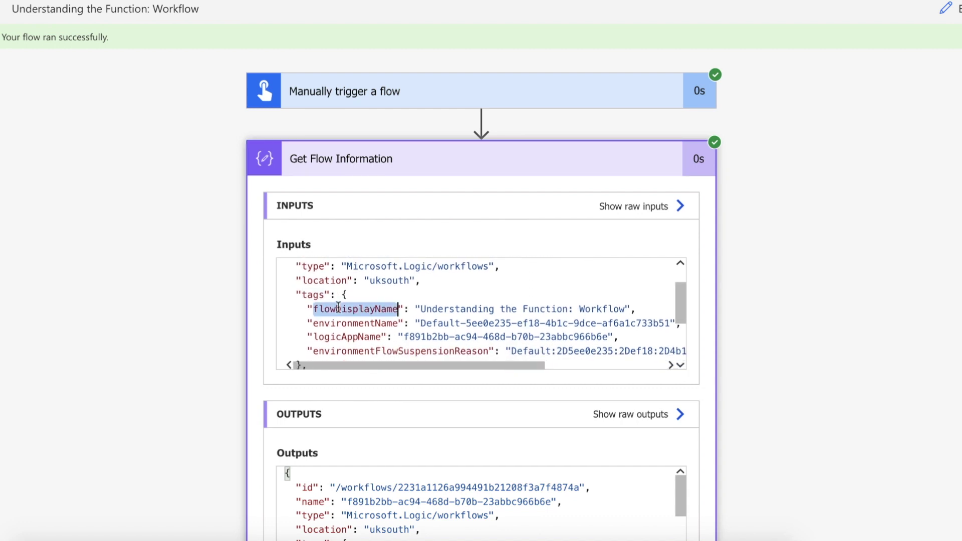
drag(421, 308, 625, 307)
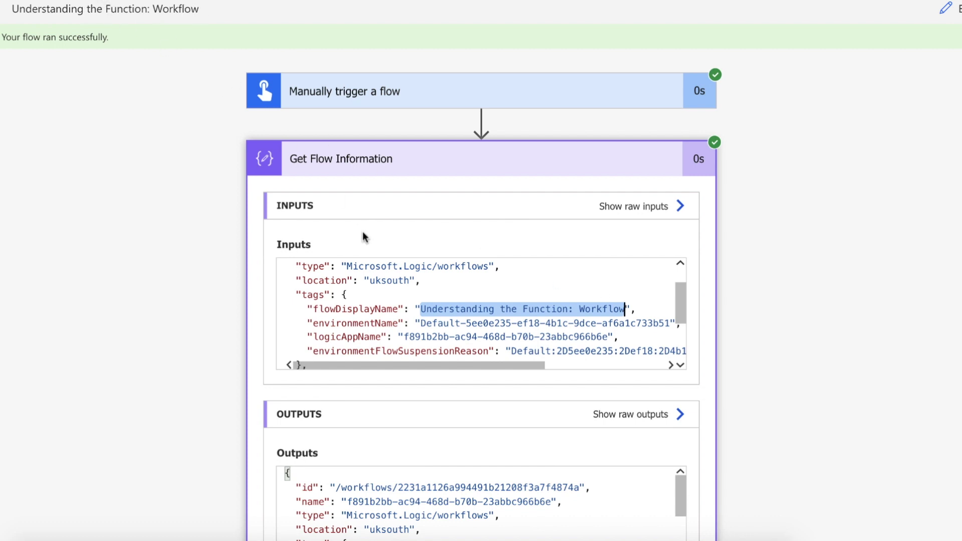
drag(420, 323, 523, 323)
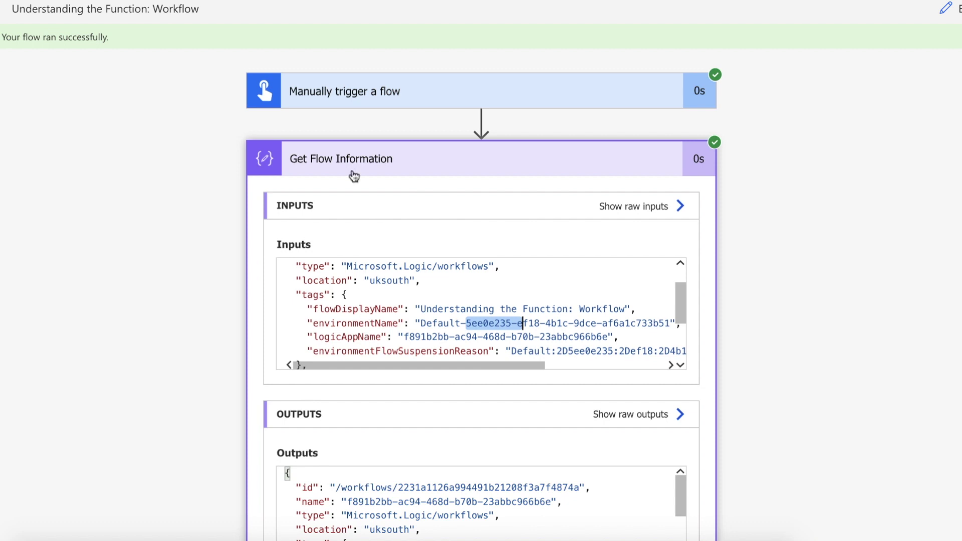
Step: Review the Parse JSON step's run Content, Schema and Body details
click(404, 159)
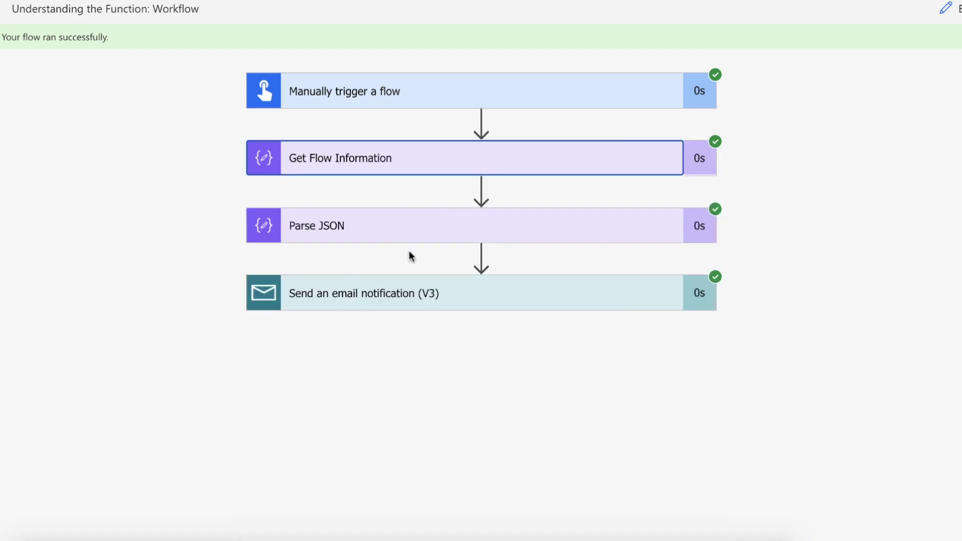
click(421, 232)
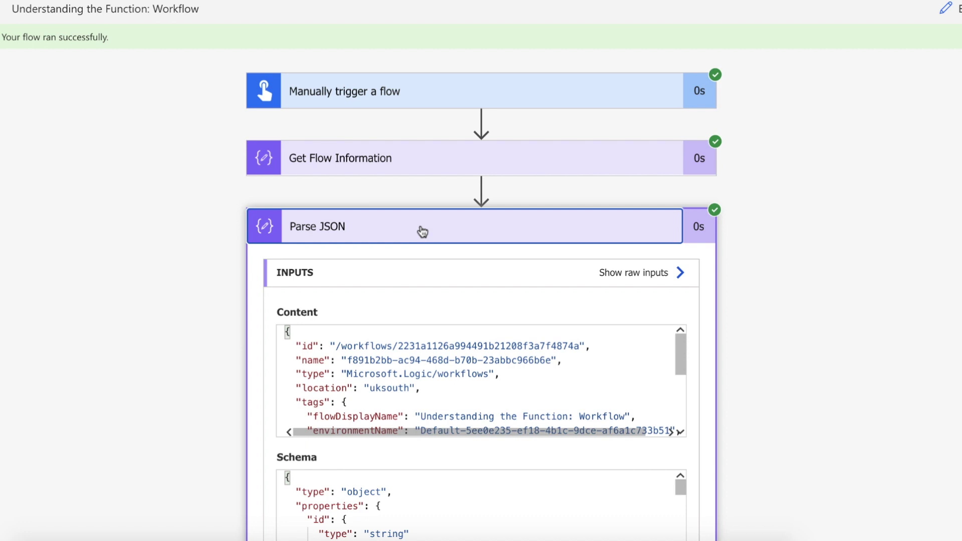
scroll(245, 332, down, 2)
scroll(314, 412, down, 3)
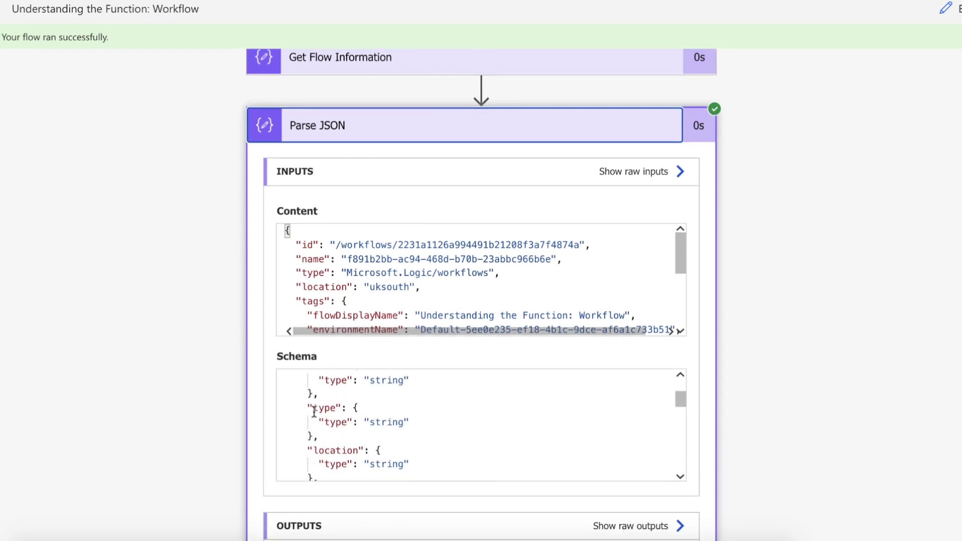
scroll(315, 412, down, 2)
scroll(251, 455, down, 4)
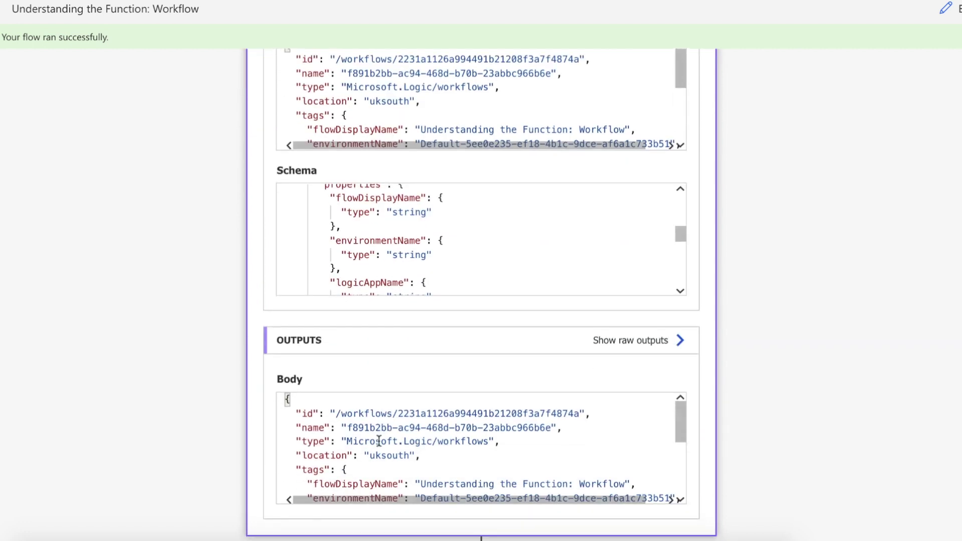
scroll(226, 383, up, 5)
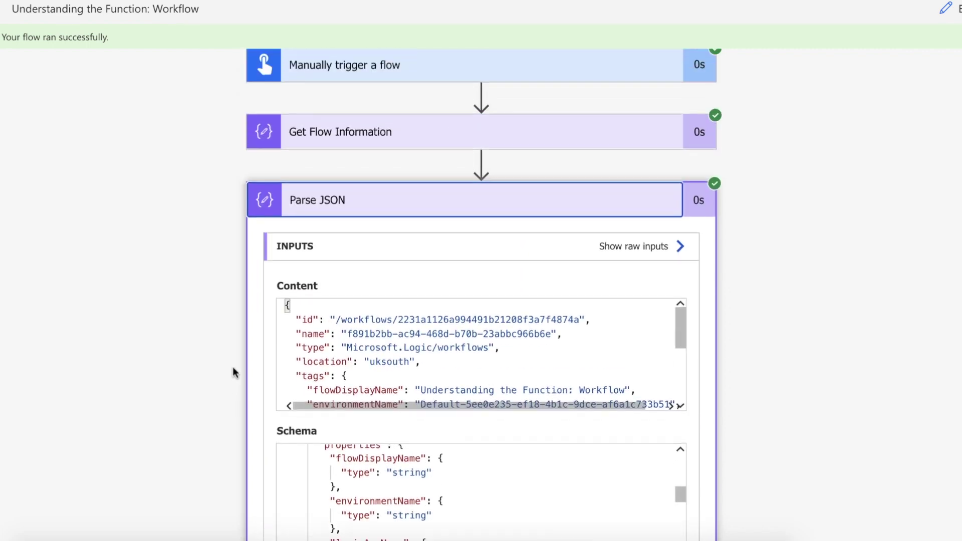
click(458, 215)
Step: Expand the email step's run details and highlight the flow name in the sent subject
click(461, 300)
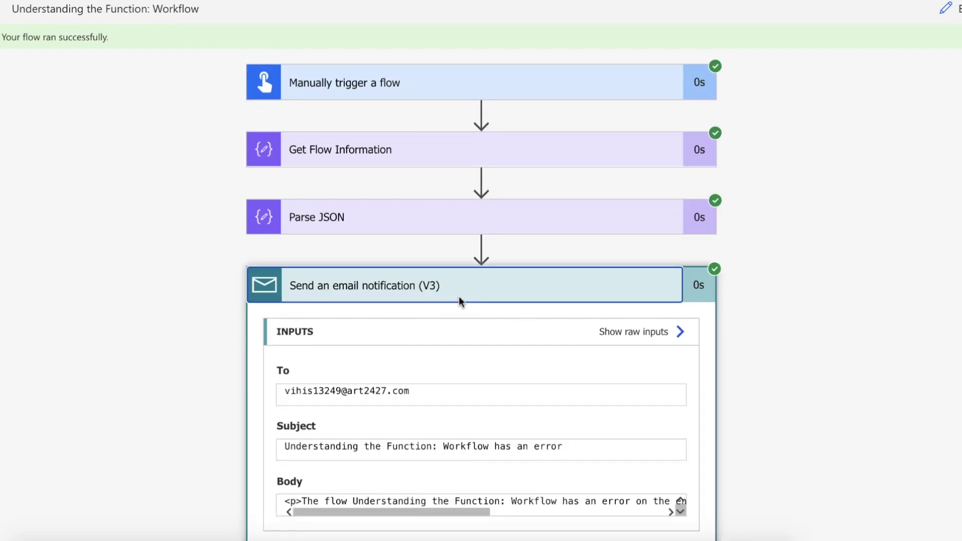
scroll(240, 356, down, 2)
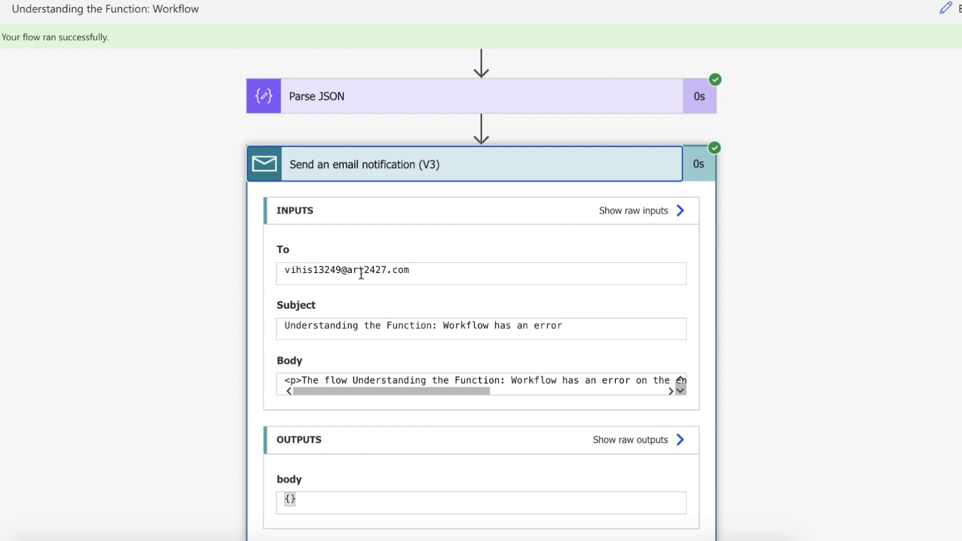
click(292, 329)
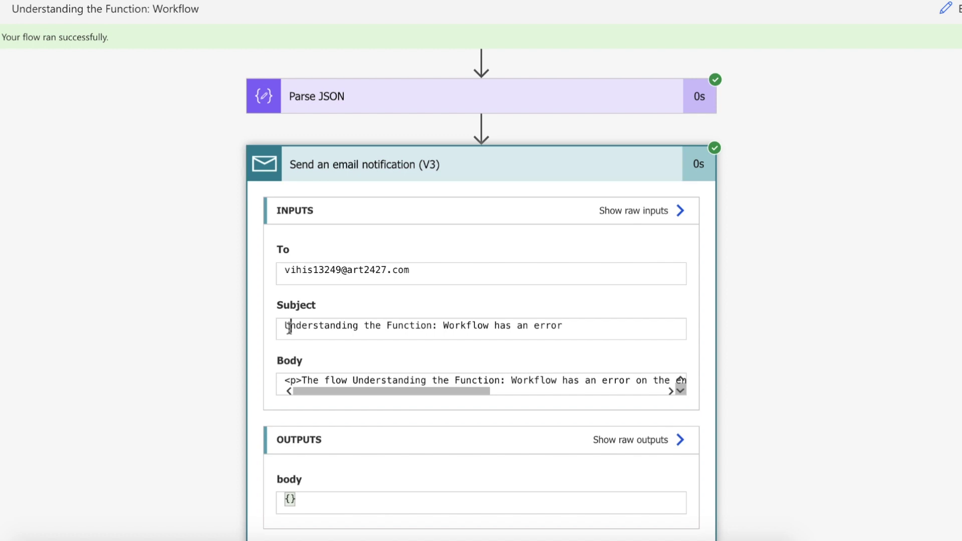
drag(419, 322, 489, 329)
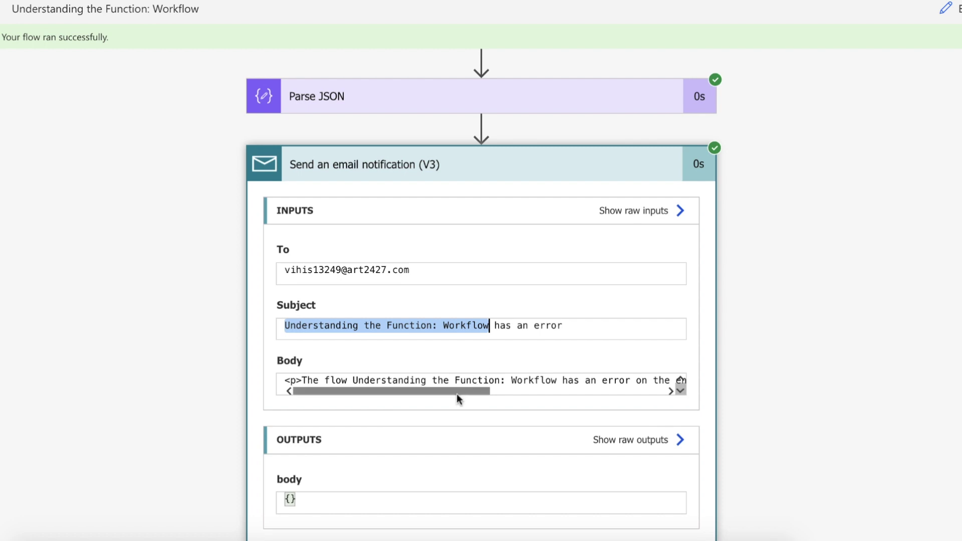
drag(455, 392, 621, 392)
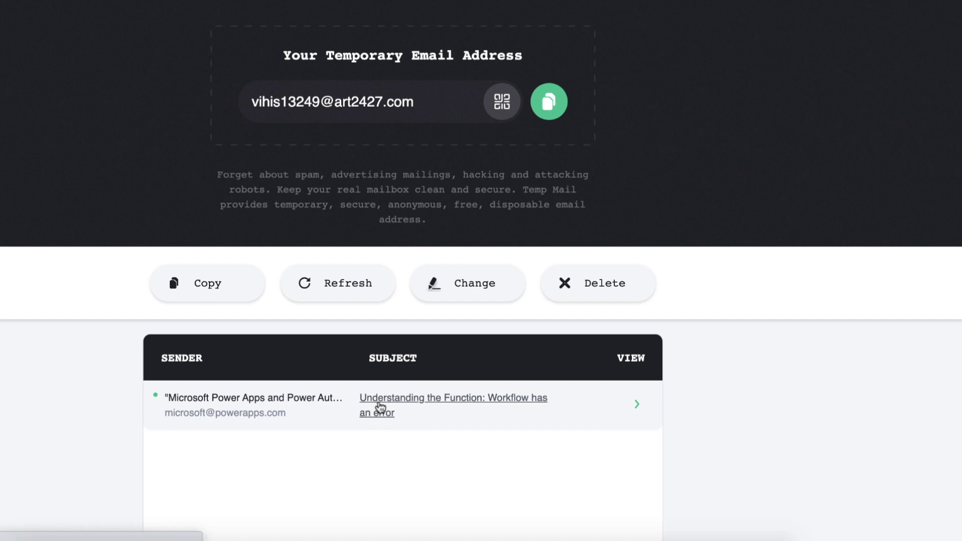
Step: Read the received notification naming the flow and its Default environment
click(379, 407)
scroll(359, 434, down, 2)
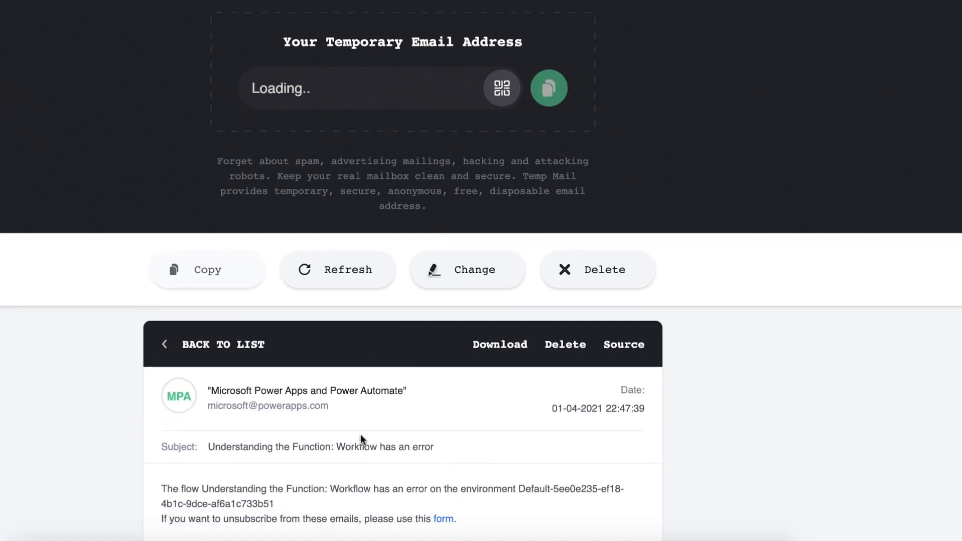